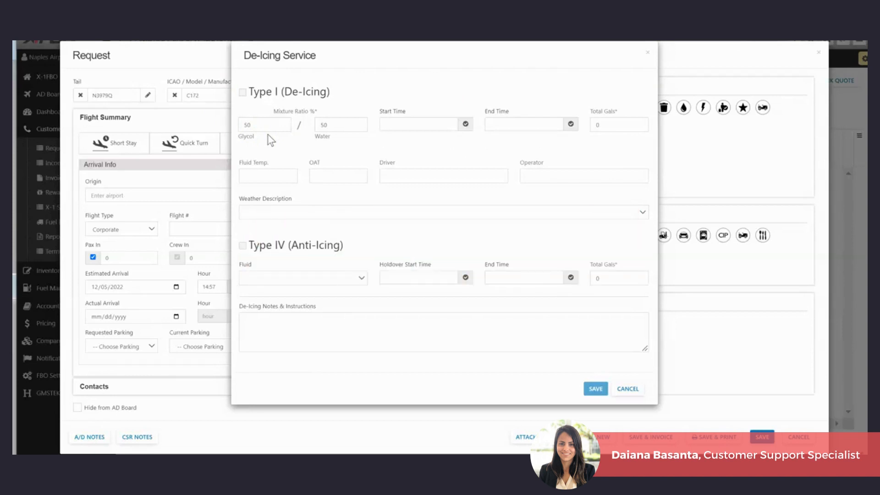
pyautogui.click(275, 142)
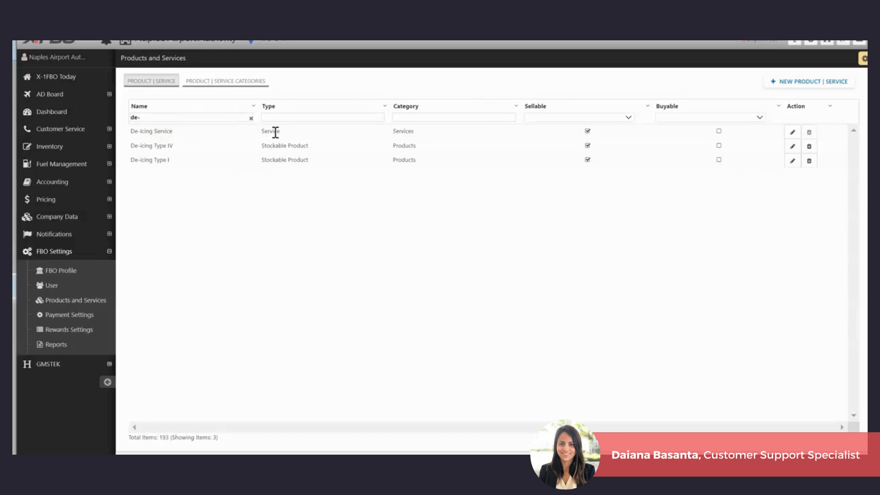
pyautogui.click(266, 158)
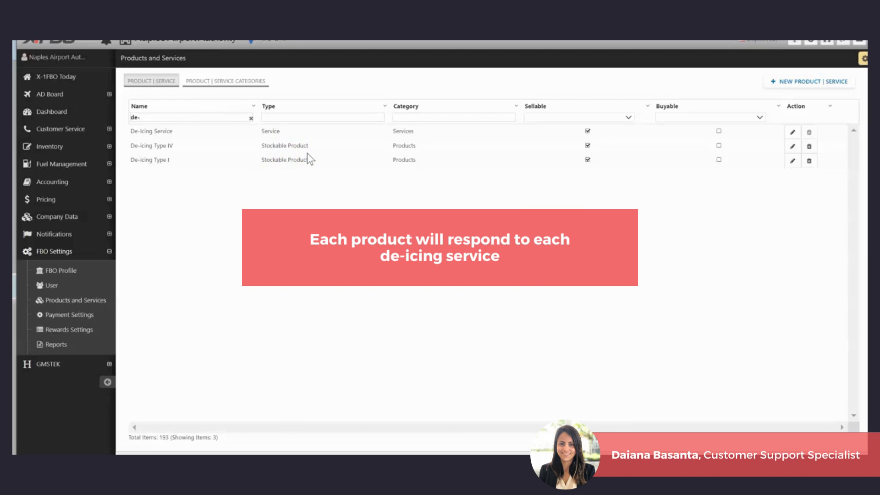
pyautogui.click(261, 207)
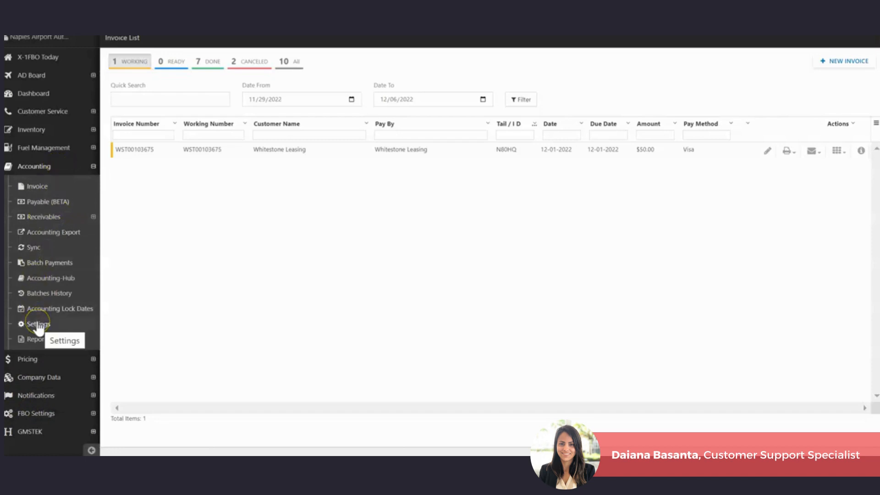
# Open the new accounting settings and review the integration sync, GL movement and default GL account options
pyautogui.click(43, 251)
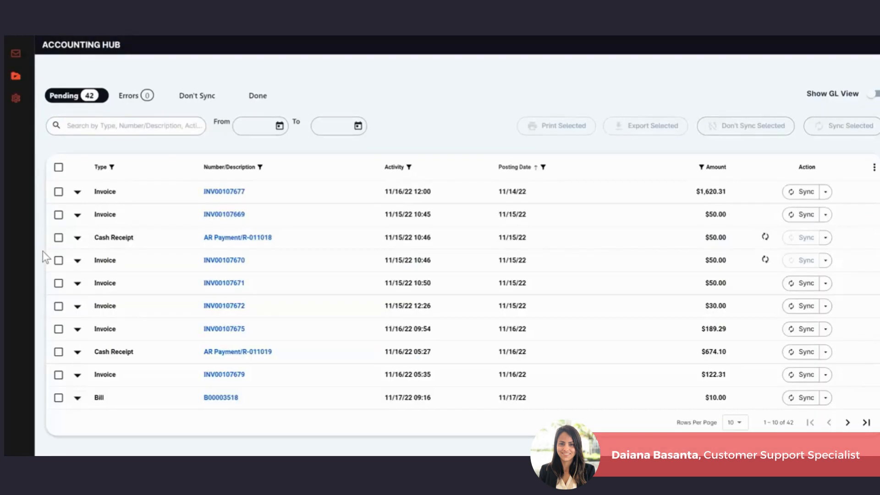
pyautogui.moveTo(21, 93)
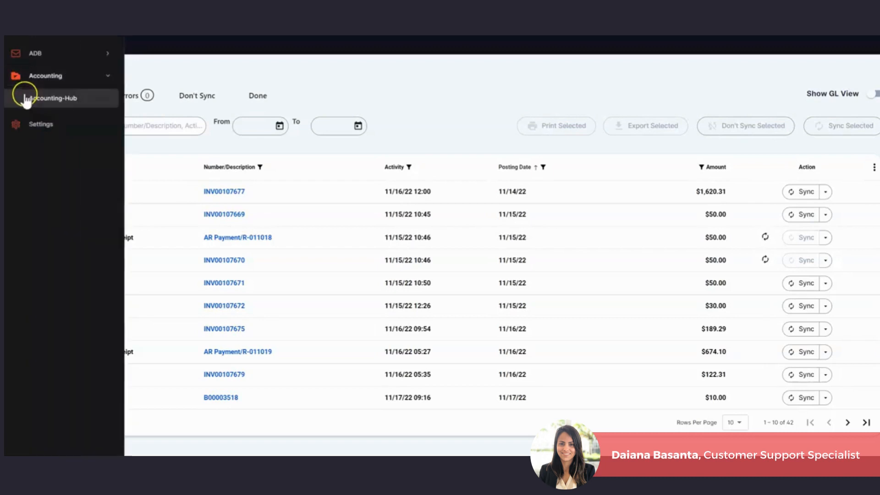
pyautogui.click(37, 124)
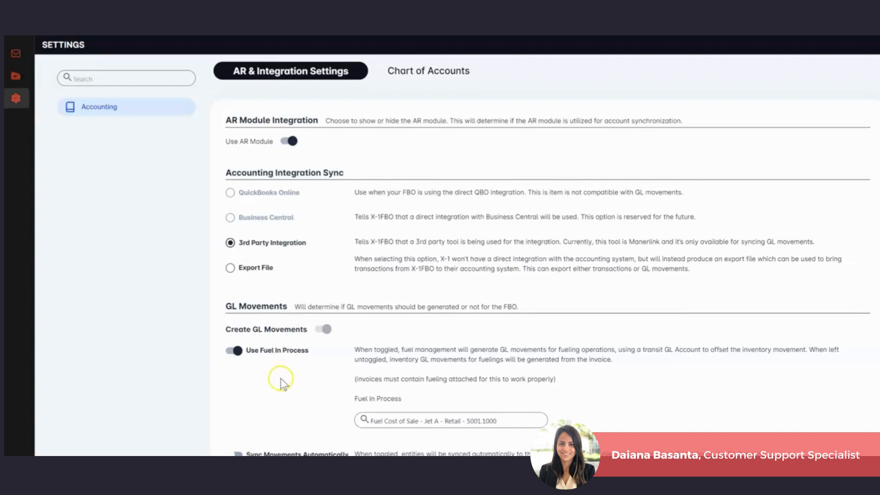
pyautogui.scroll(-2, 281, 379)
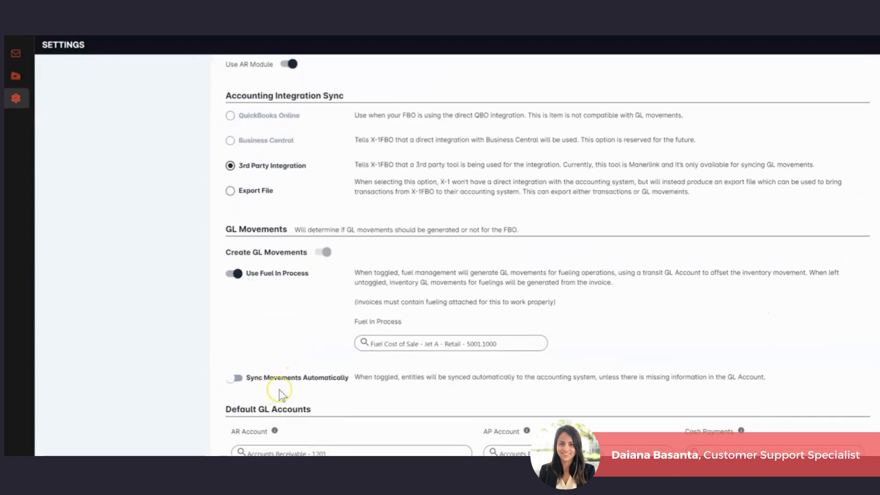
pyautogui.scroll(-4, 279, 389)
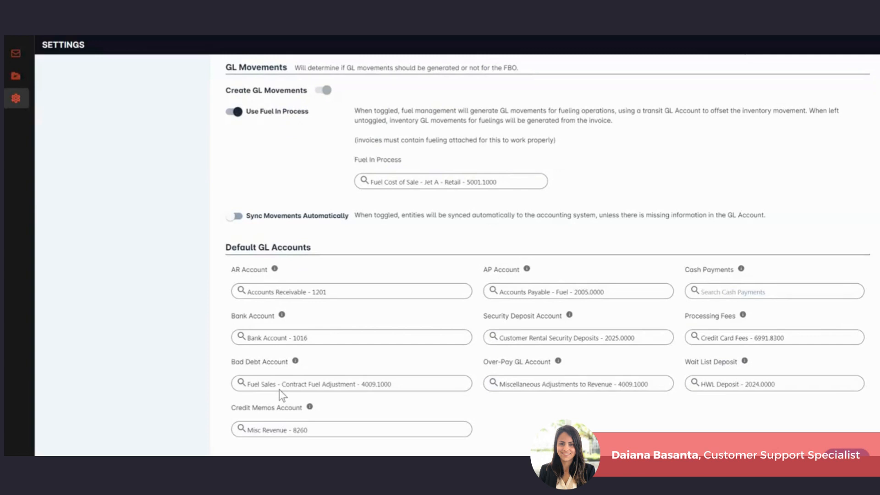
pyautogui.scroll(5, 279, 389)
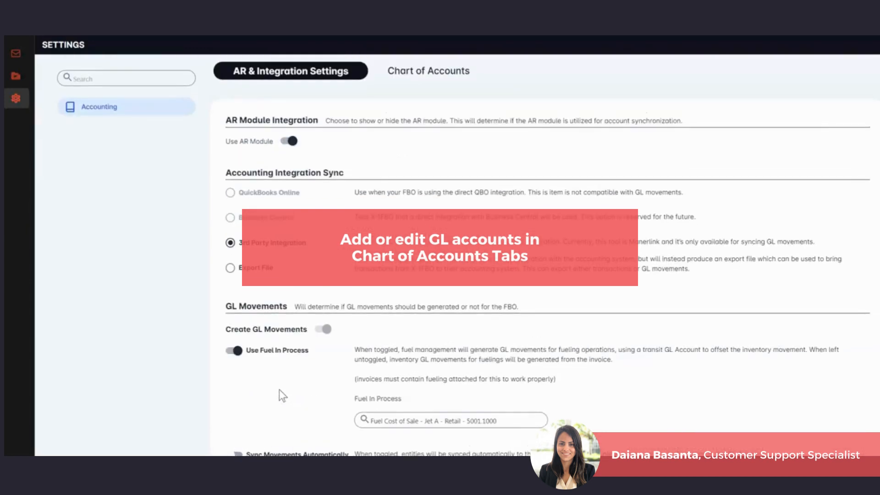
# From the chart of accounts, inspect the new GL account form and its account type options, then return to the account list
pyautogui.click(413, 78)
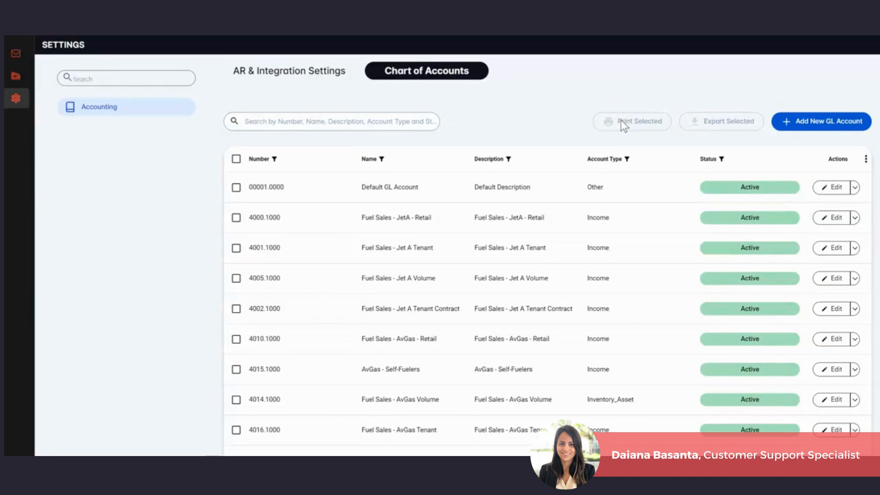
pyautogui.click(803, 126)
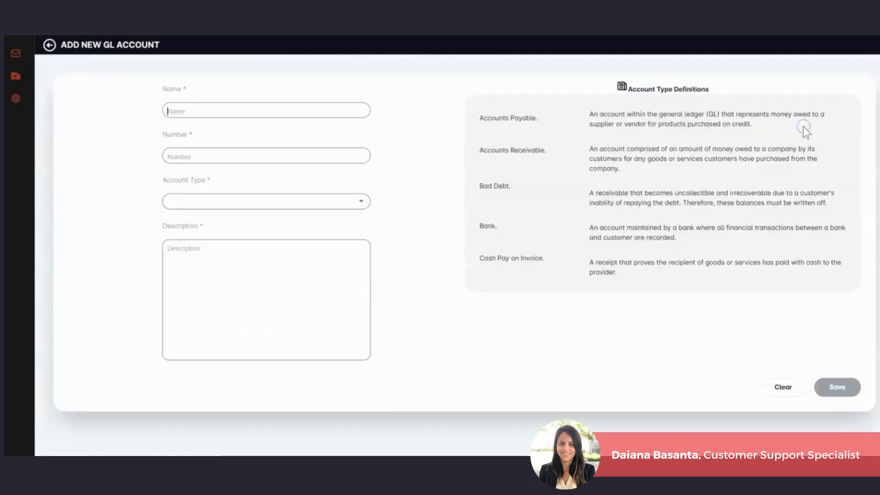
pyautogui.click(290, 107)
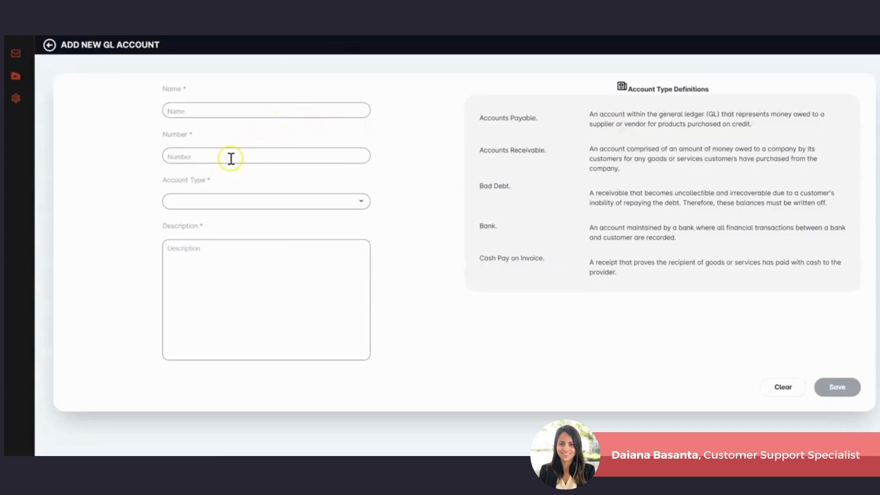
pyautogui.click(243, 202)
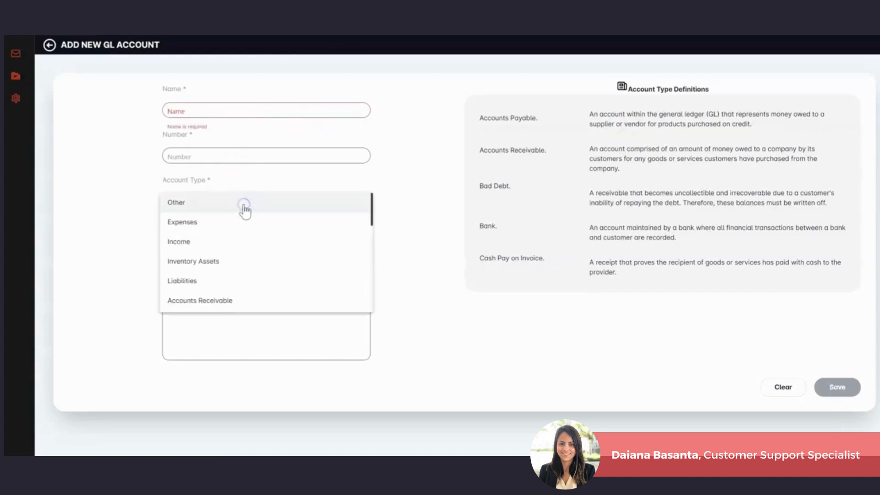
pyautogui.click(449, 288)
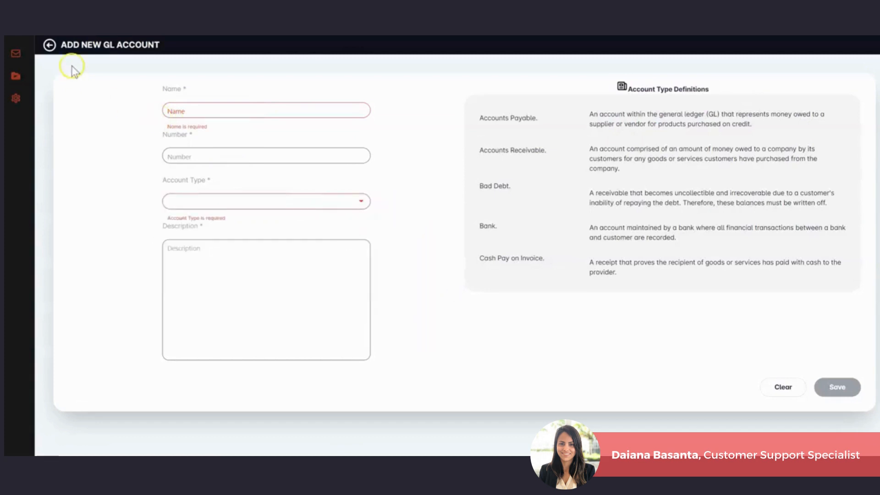
pyautogui.click(50, 46)
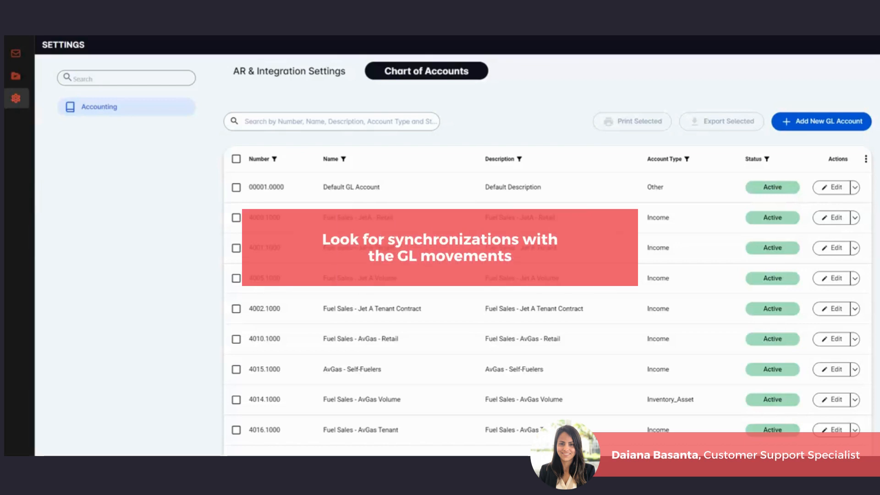
# Return to the Accounting Hub and sort the pending entries by activity date, newest first
pyautogui.moveTo(25, 111)
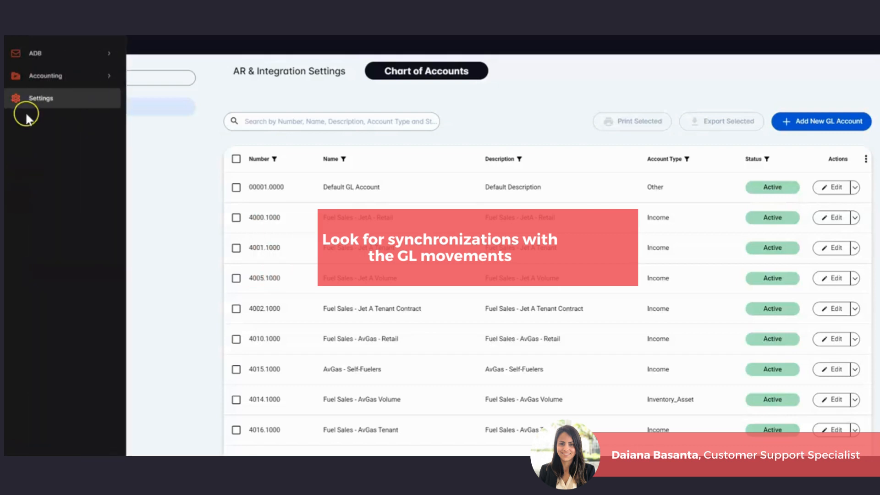
pyautogui.click(59, 79)
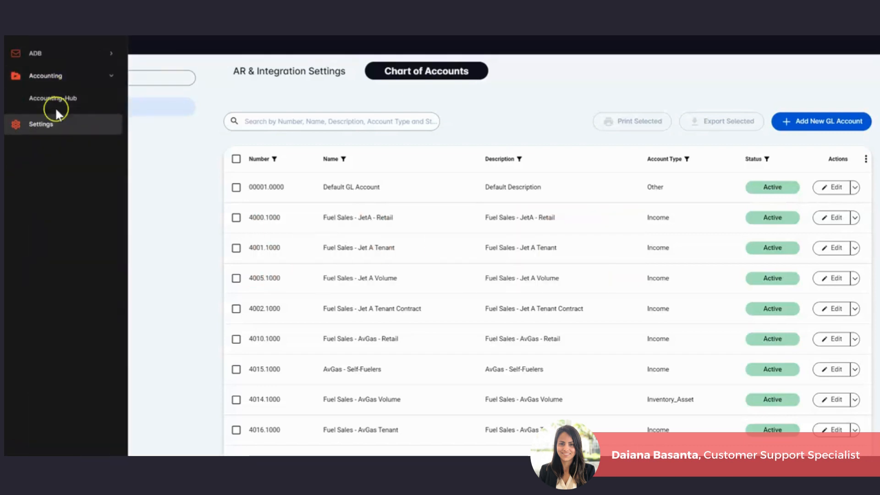
pyautogui.click(67, 100)
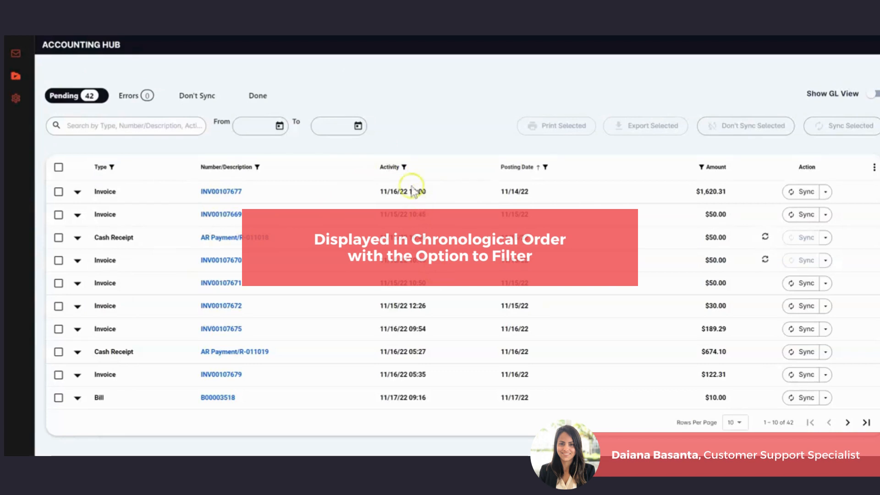
pyautogui.click(403, 168)
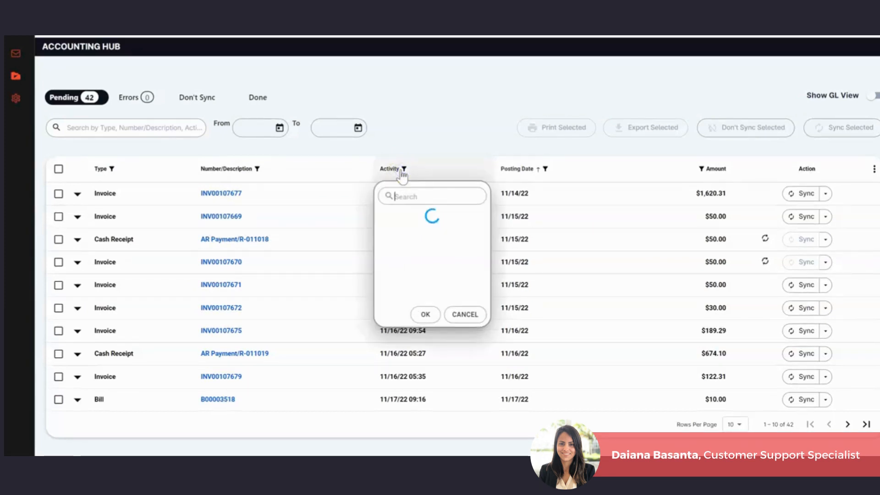
pyautogui.click(463, 313)
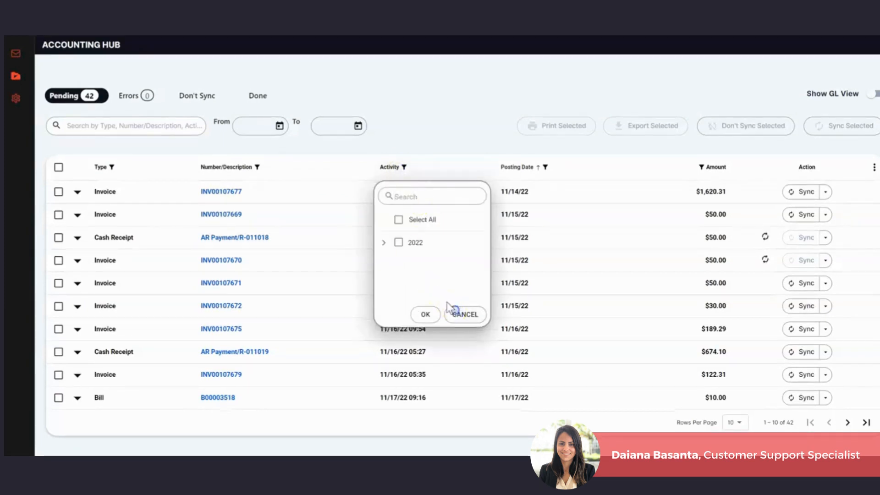
pyautogui.click(387, 167)
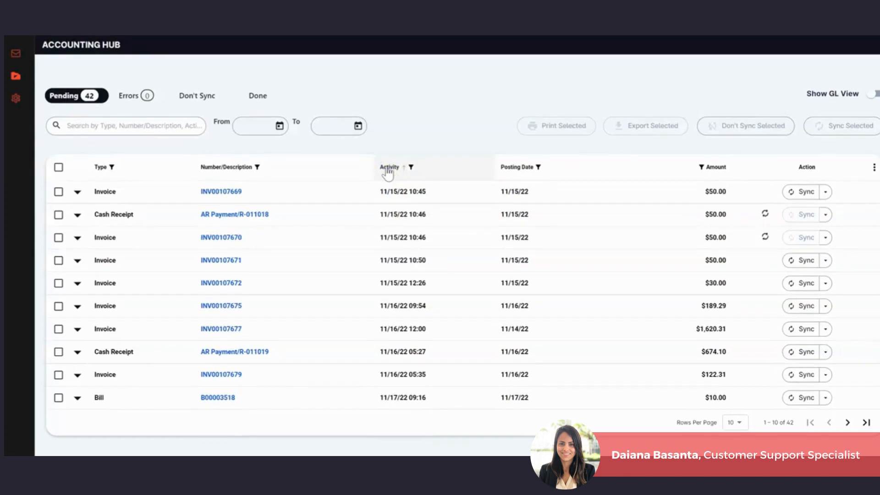
pyautogui.click(387, 168)
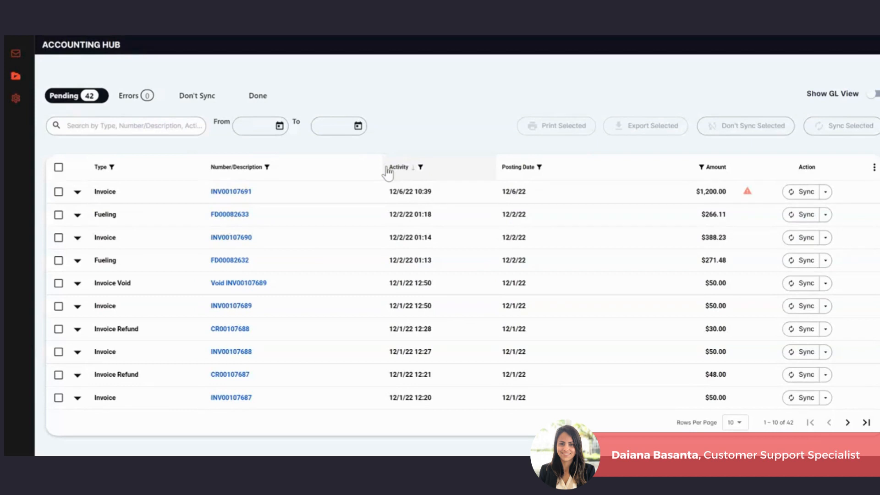
# View the pending entries grouped by GL account, then switch back to the transaction view
pyautogui.moveTo(15, 99)
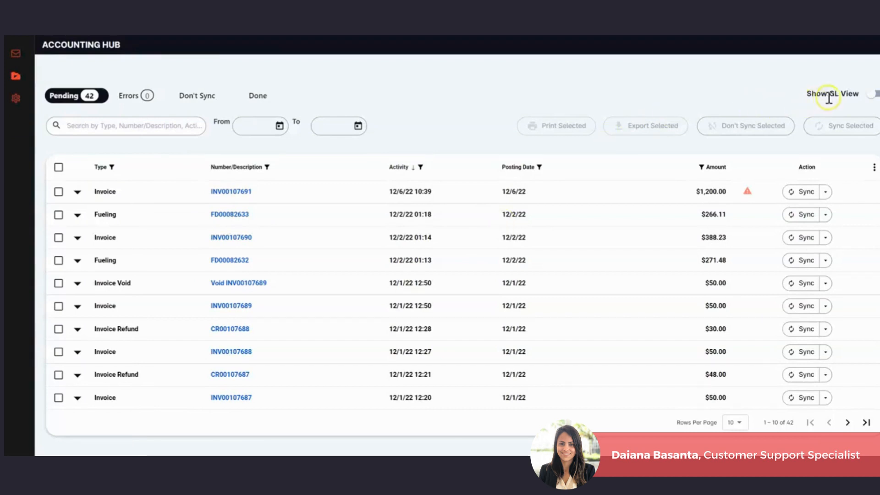
pyautogui.click(870, 94)
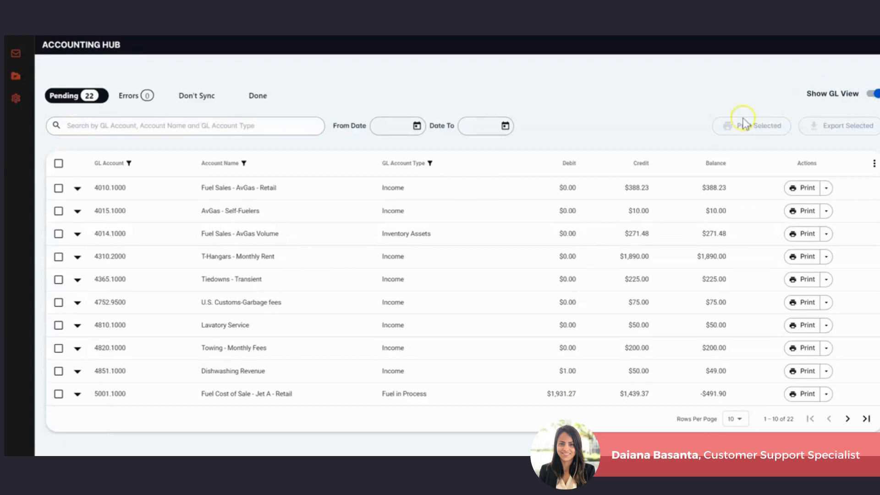
pyautogui.click(873, 95)
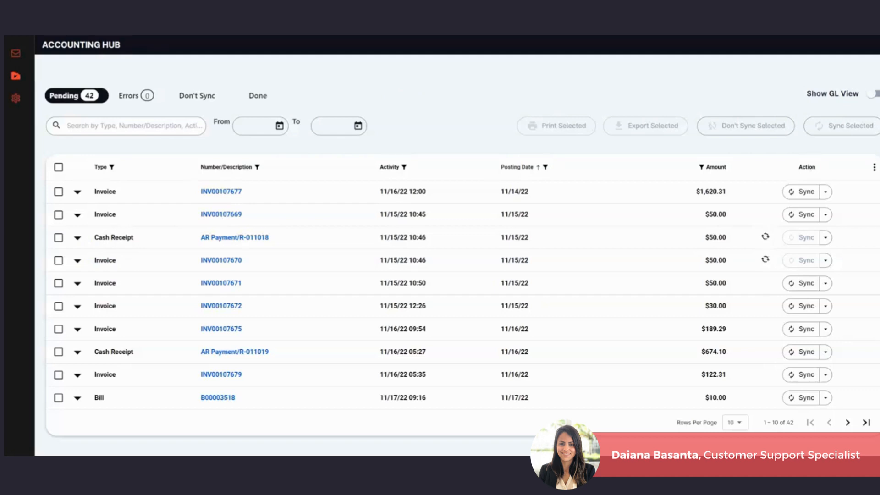
# Examine the GL movements and audit history of the pending $30.00 invoice from 11/15/22
pyautogui.click(78, 307)
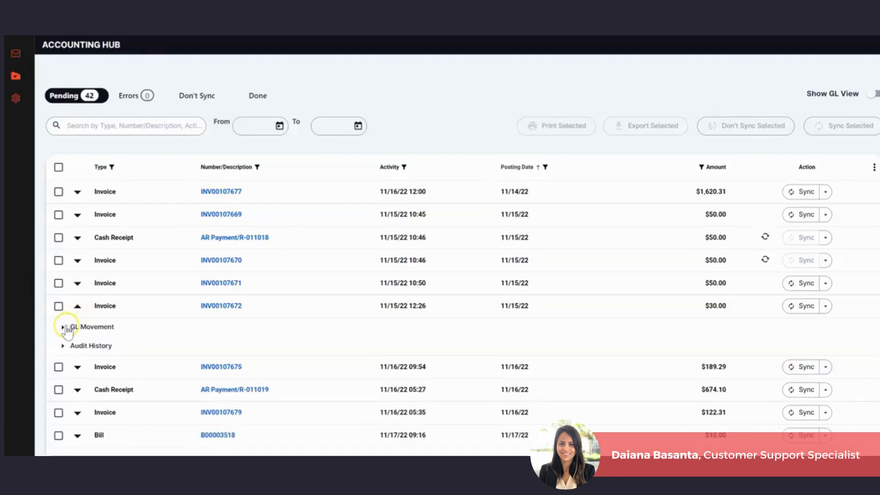
pyautogui.click(67, 327)
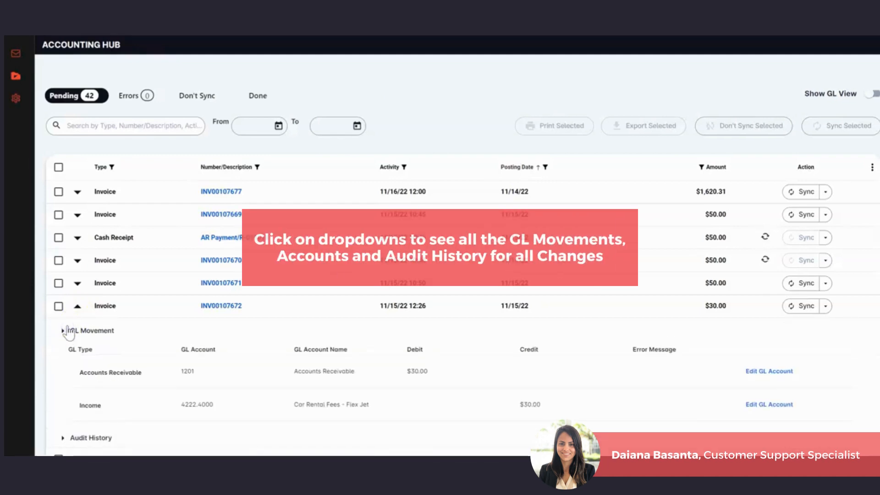
pyautogui.scroll(-1, 146, 369)
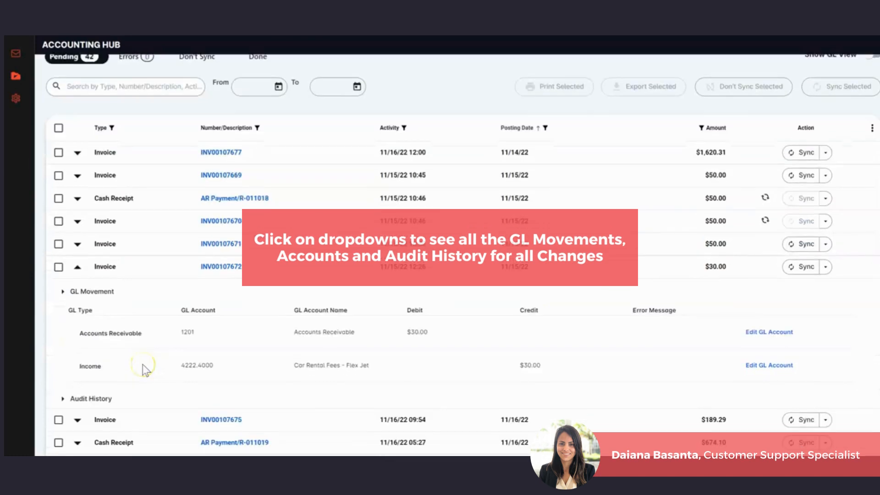
pyautogui.click(65, 395)
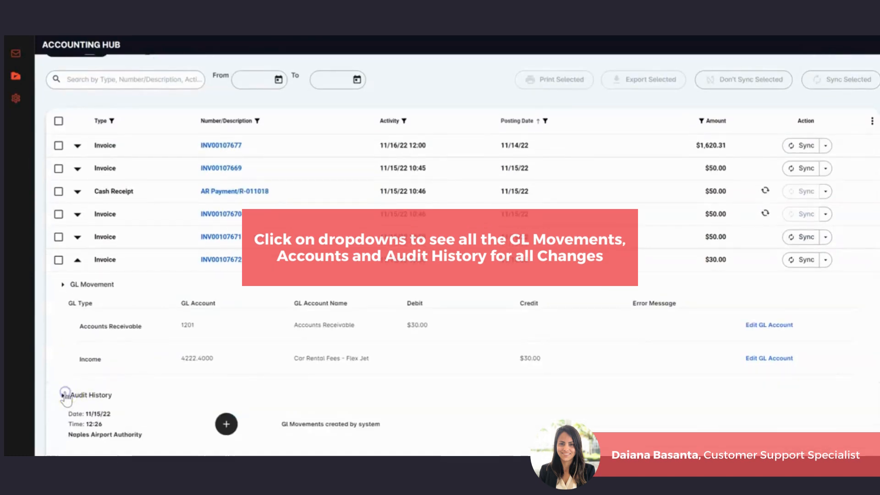
pyautogui.scroll(-1, 138, 405)
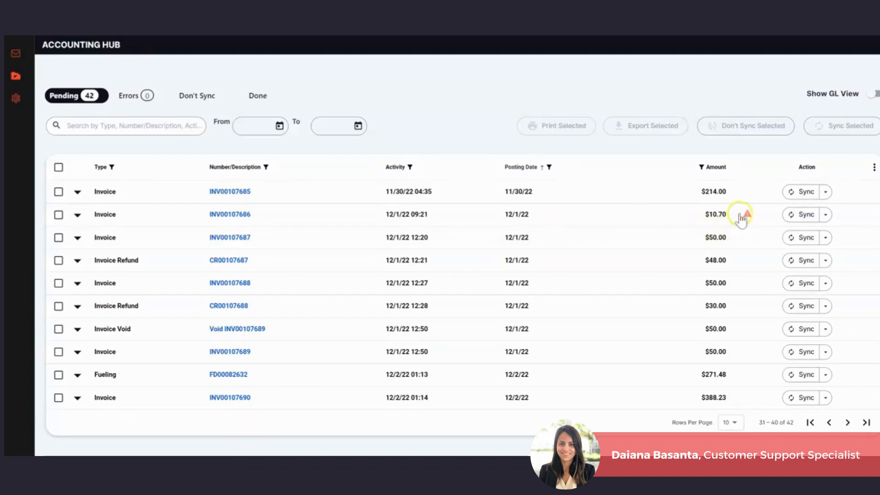
# Check the GL movements of the flagged $10.70 invoice and open its income line's GL account for editing
pyautogui.moveTo(748, 218)
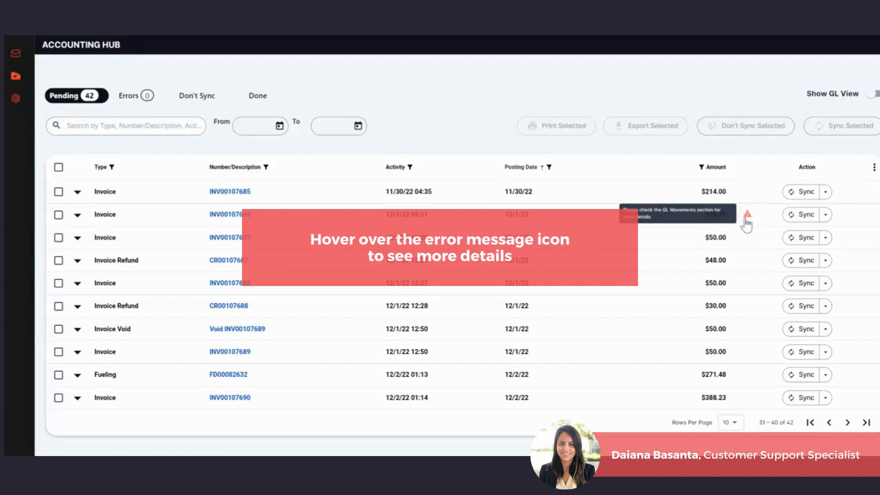
pyautogui.click(78, 215)
pyautogui.click(74, 238)
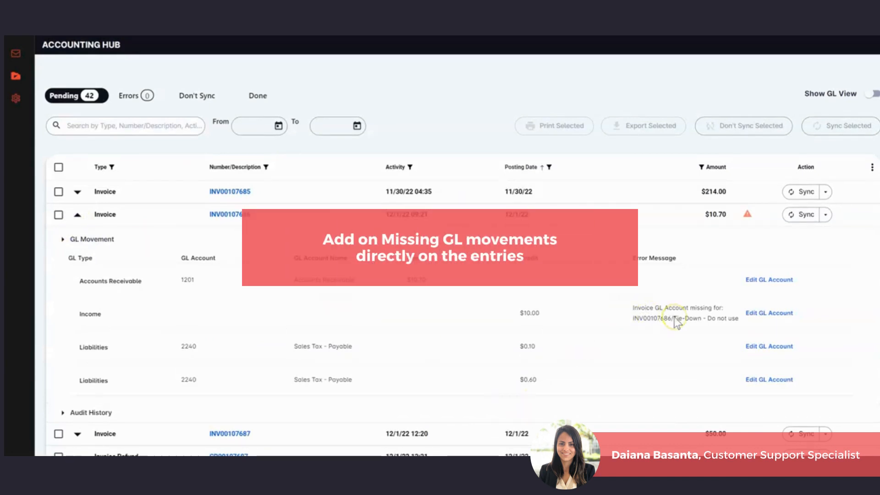
pyautogui.click(765, 313)
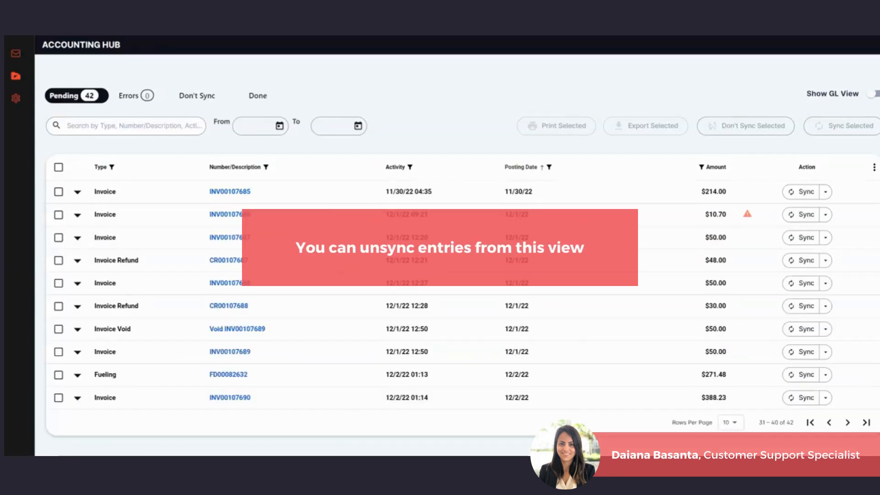
# Exclude the flagged $10.70 invoice from 12/1/22 from syncing by moving it to Don't Sync
pyautogui.click(825, 215)
pyautogui.click(846, 242)
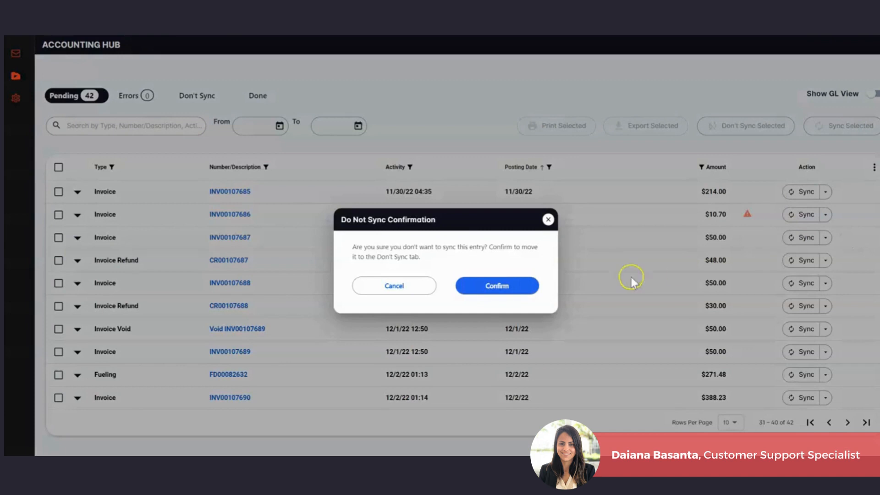
pyautogui.click(506, 286)
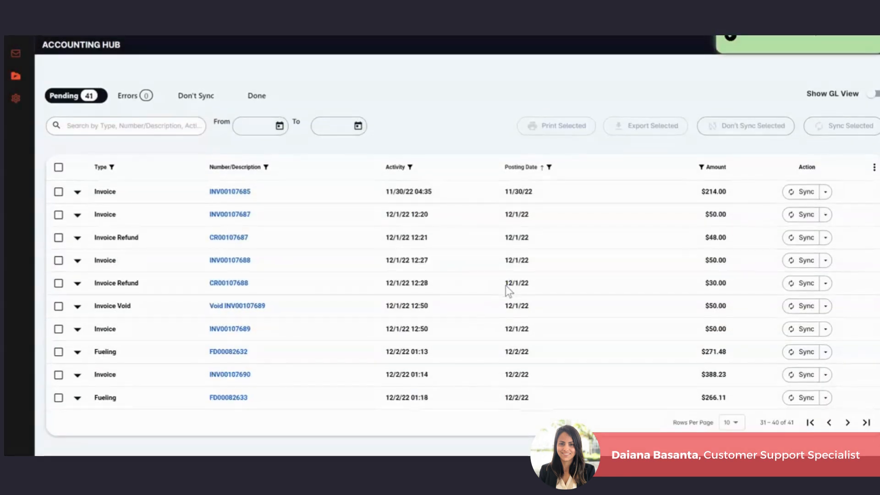
# Move the excluded $10.70 invoice from 12/1/22 out of Don't Sync and back to Pending, confirming the move
pyautogui.click(298, 194)
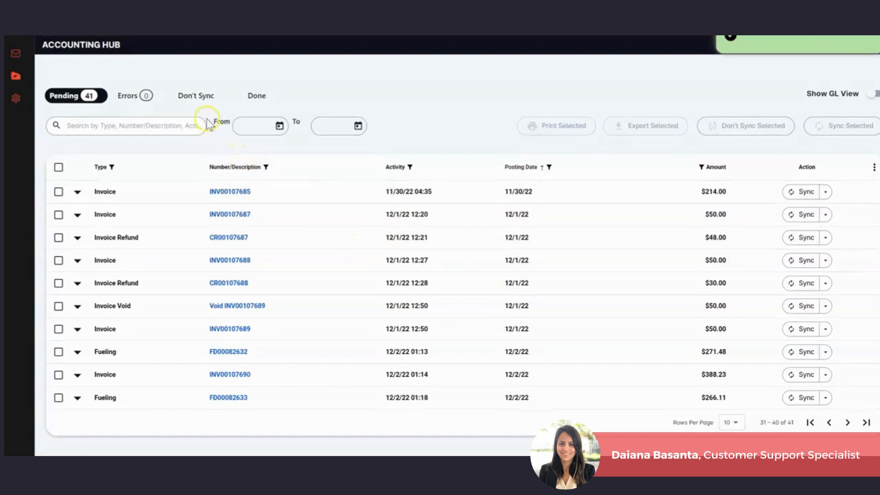
pyautogui.click(195, 99)
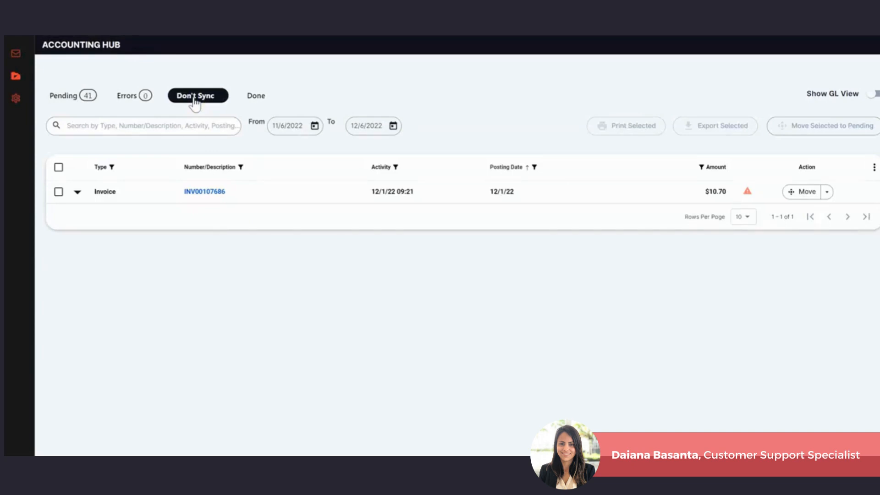
pyautogui.click(59, 192)
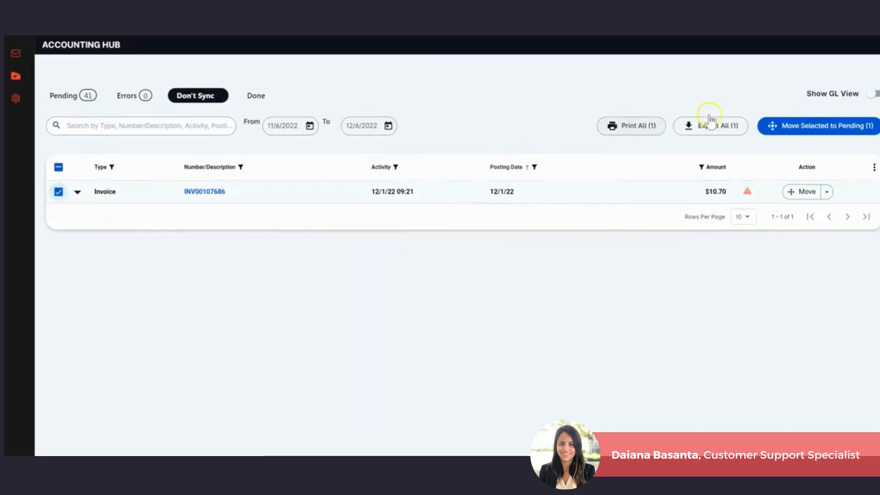
pyautogui.click(800, 124)
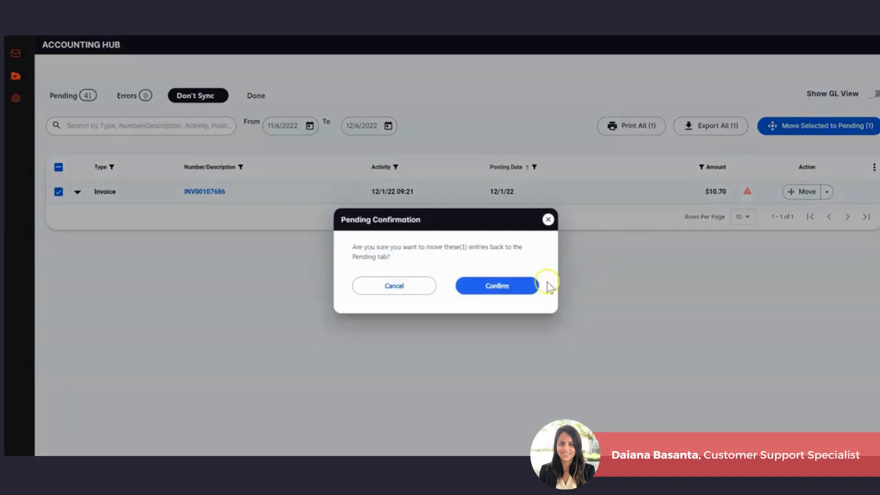
pyautogui.click(502, 290)
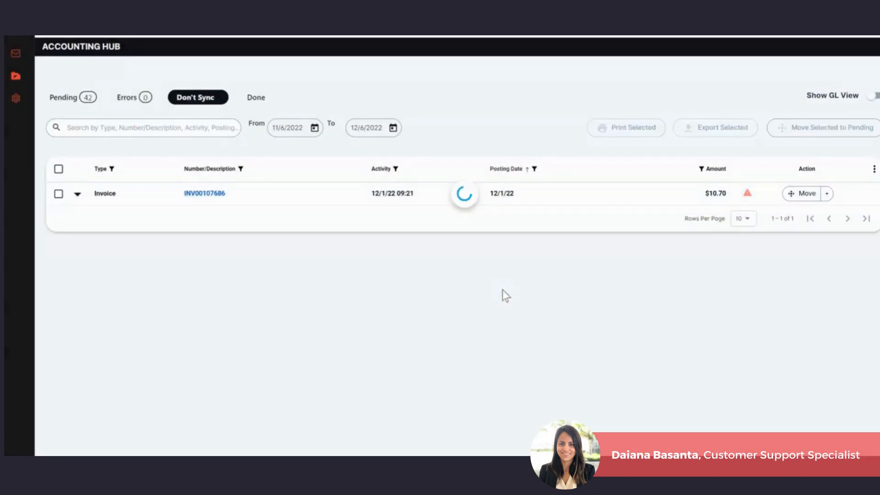
# Return to the pending entries, select all of them and sync the selection manually
pyautogui.click(71, 98)
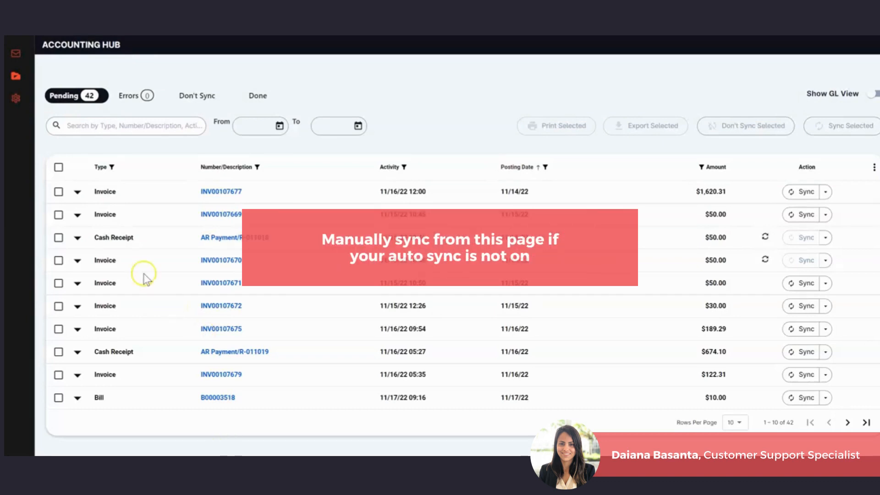
pyautogui.click(58, 166)
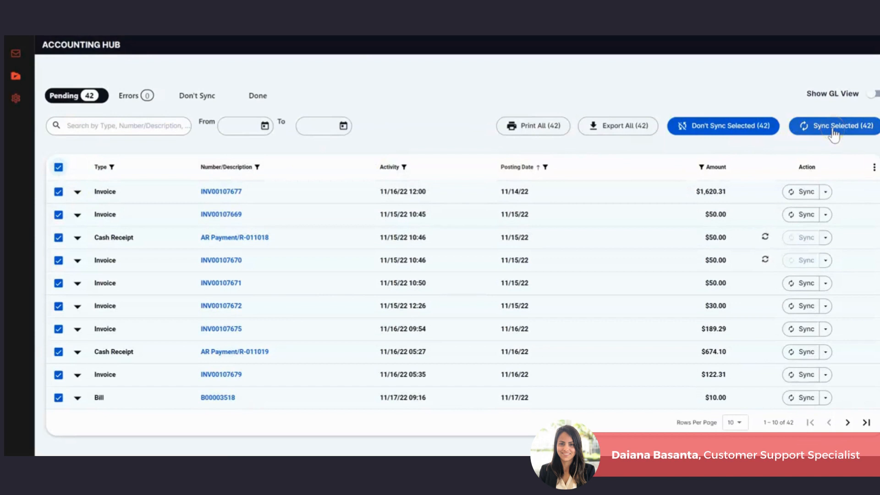
pyautogui.click(834, 133)
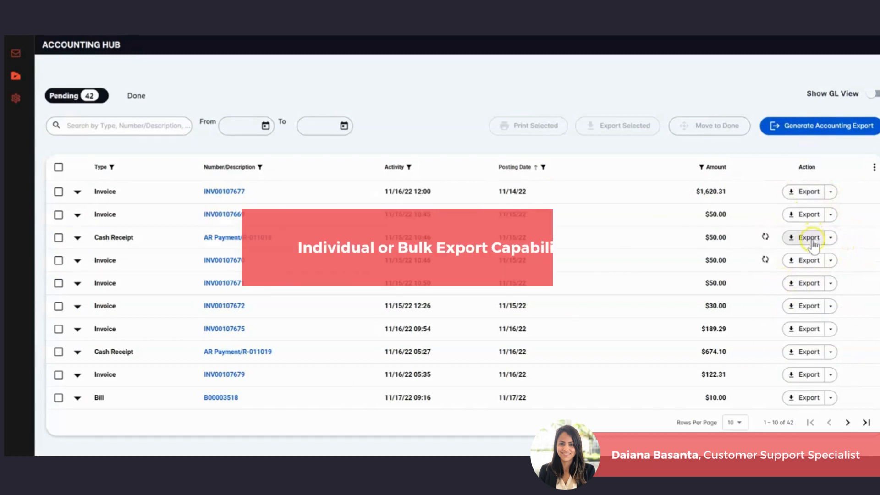
# Select all pending entries in the export version of the hub and check the start-date calendar without picking a date
pyautogui.click(59, 168)
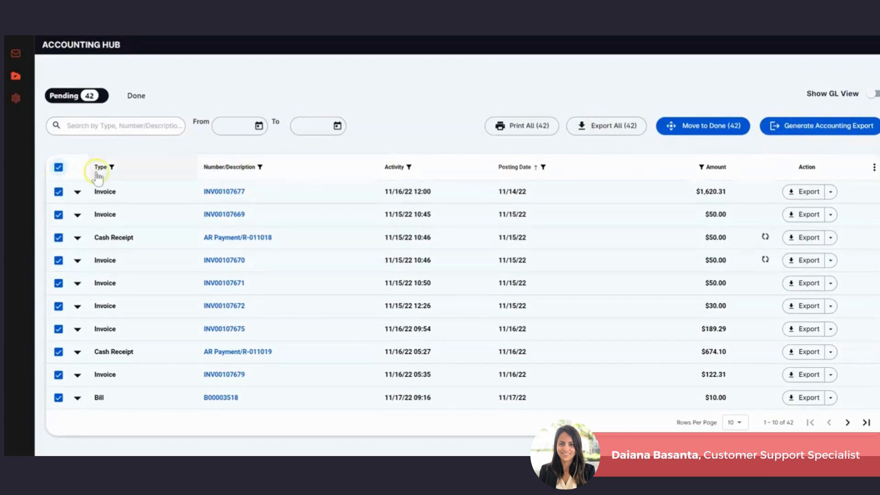
pyautogui.click(259, 126)
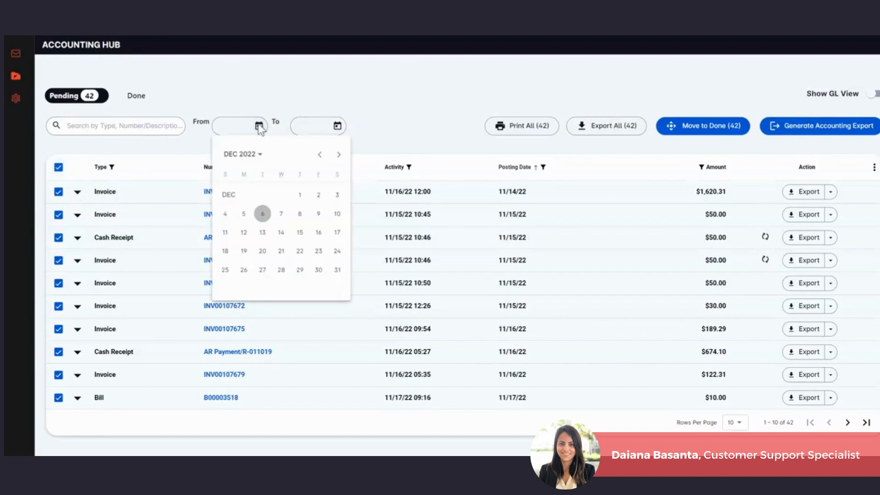
pyautogui.click(260, 126)
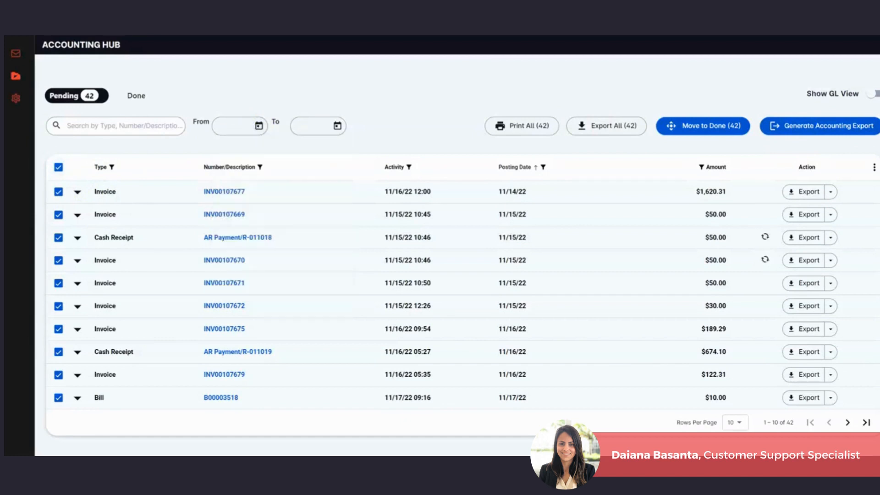
# Show the Done entries and select all of them
pyautogui.click(681, 137)
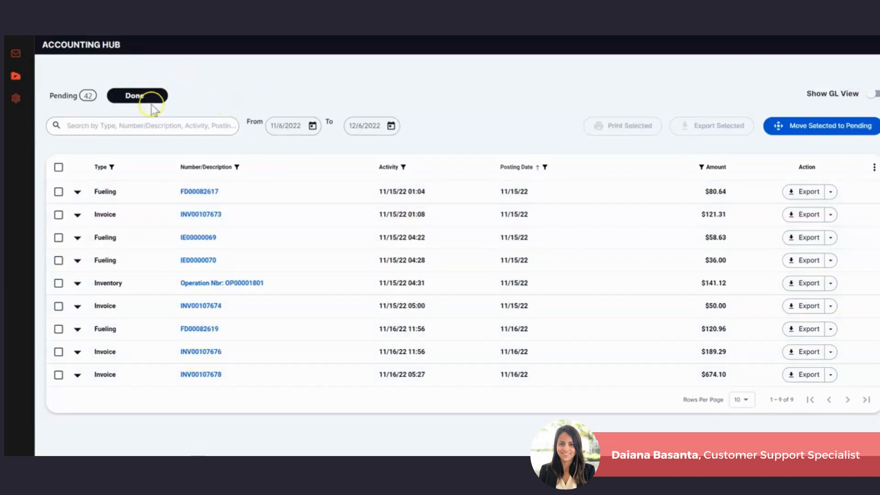
pyautogui.click(58, 168)
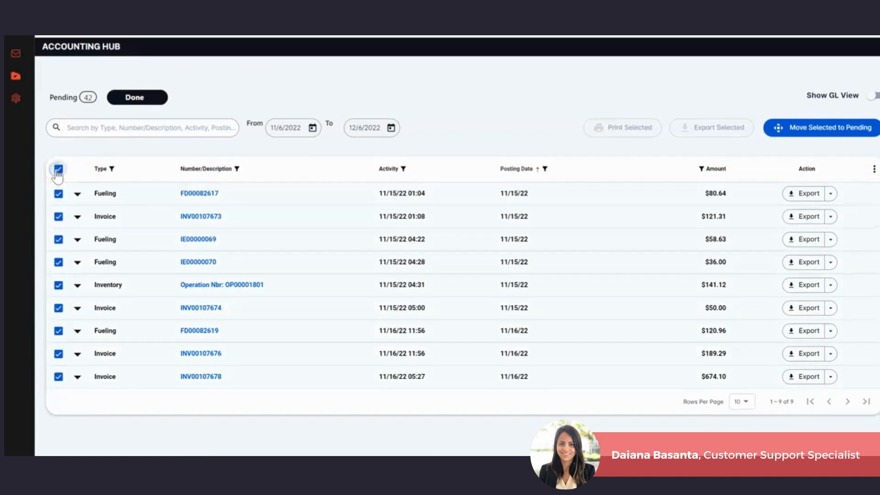